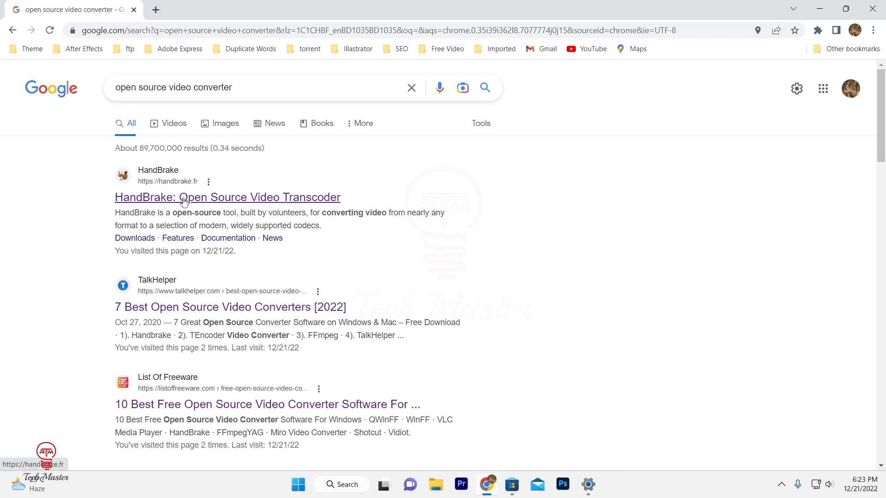
Open the HandBrake website from the search results and download the HandBrake 1.5.1 installer for Windows
click(184, 201)
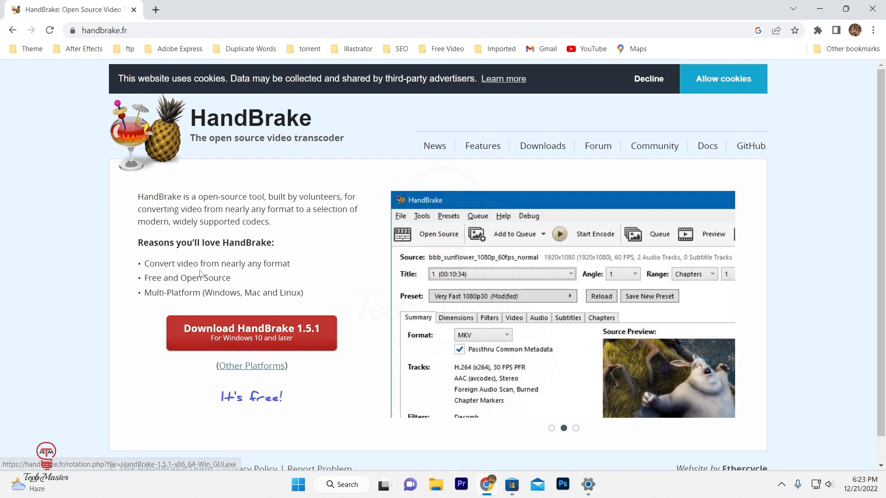
click(261, 336)
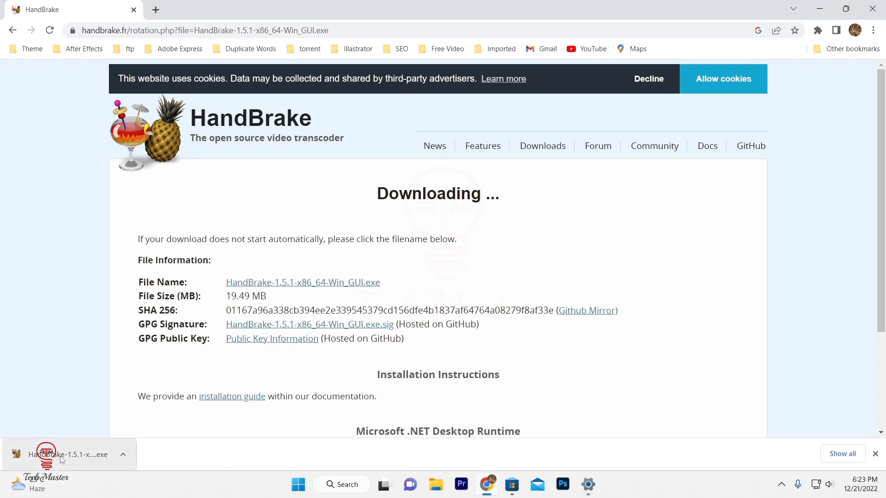
Install HandBrake 1.5.1 in C:\Program Files\HandBrake with a desktop shortcut, and launch the program
click(64, 459)
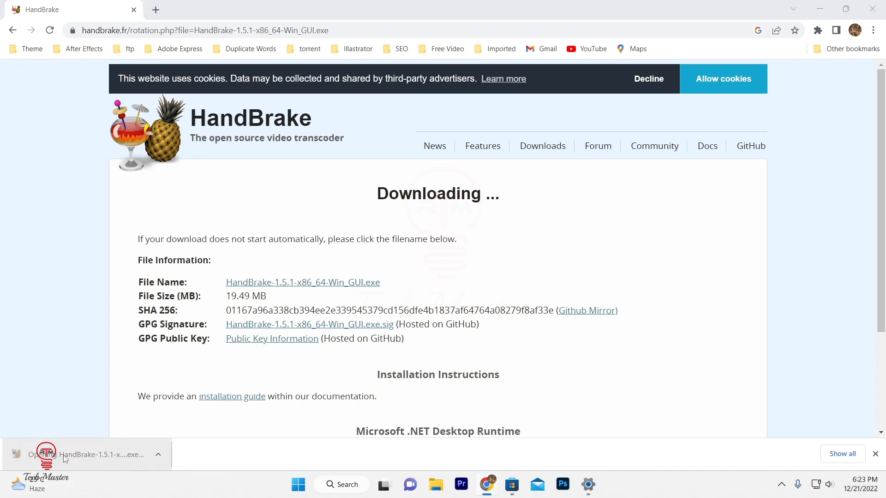
click(503, 331)
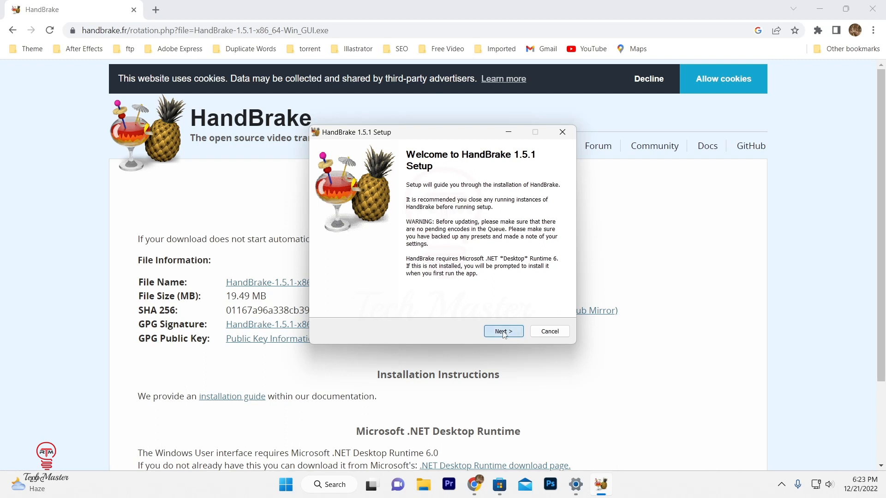
click(504, 332)
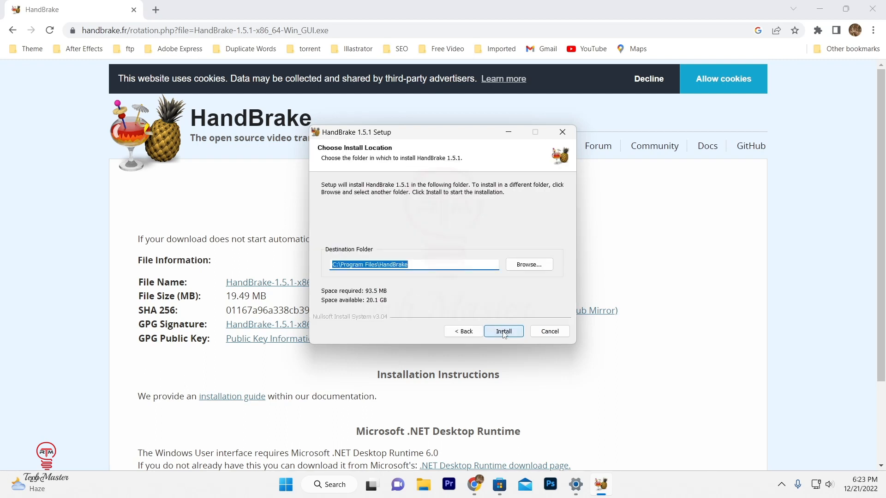
click(503, 332)
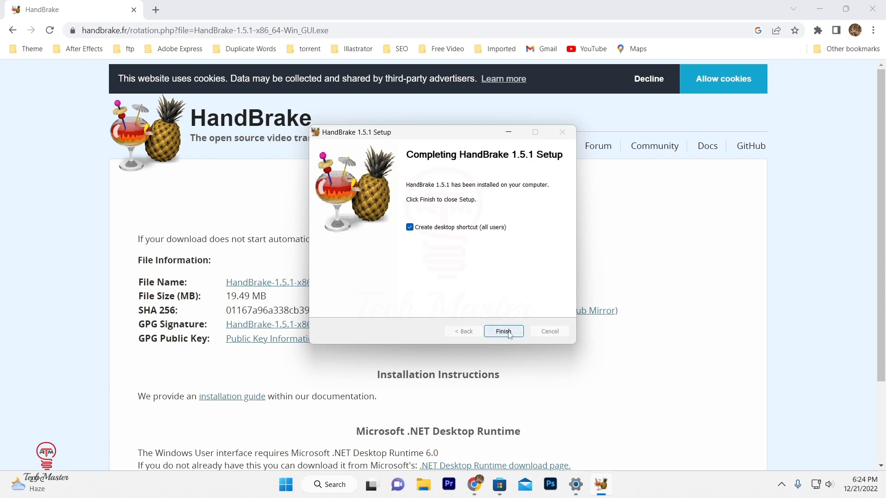
click(503, 331)
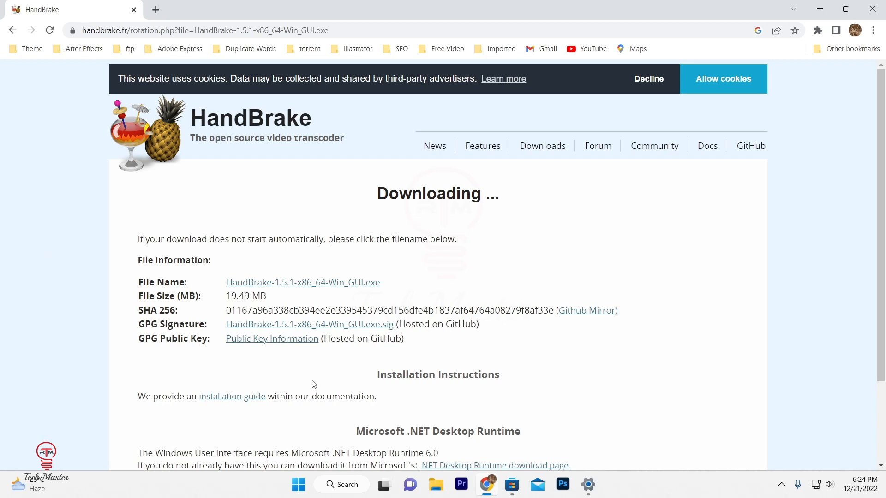
click(300, 488)
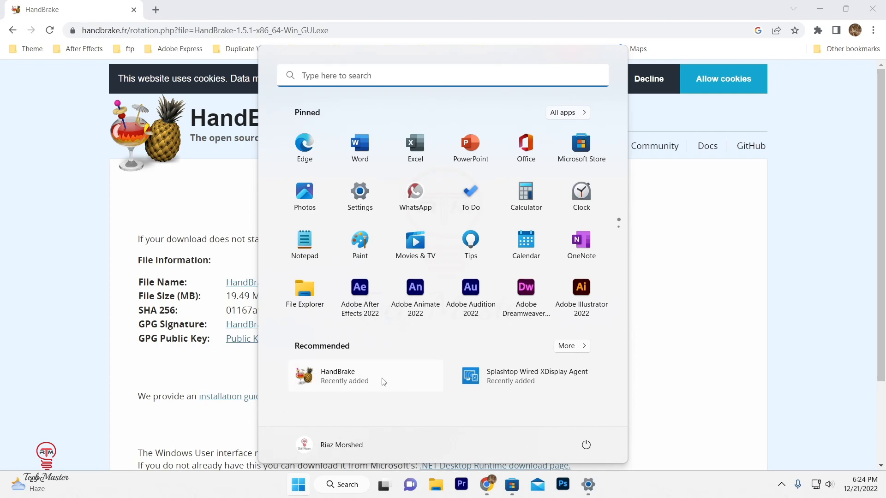
click(349, 381)
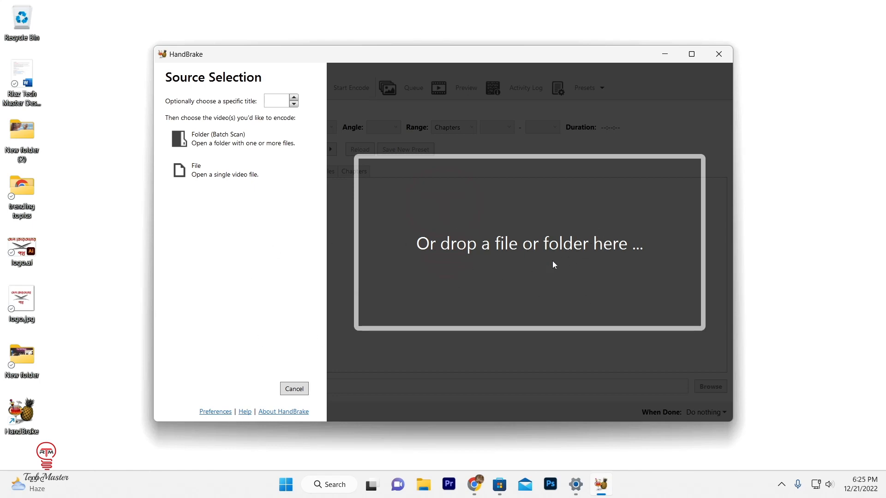
click(200, 176)
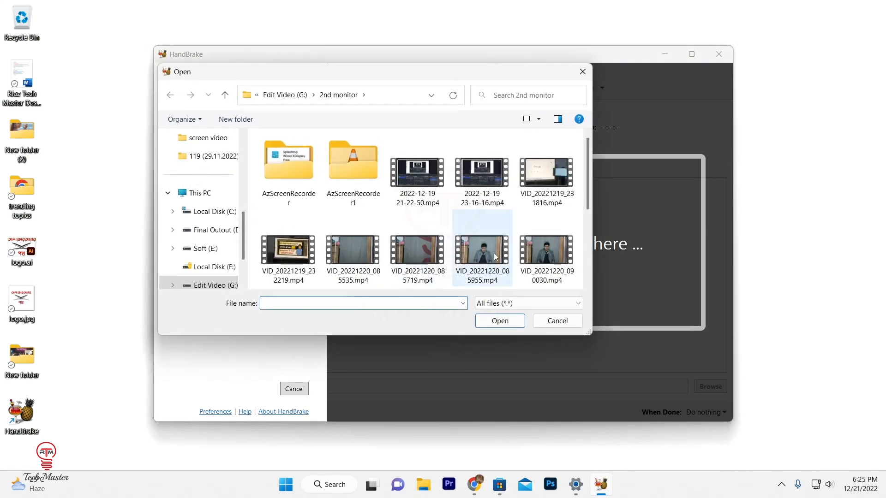
scroll(463, 251, down, 3)
click(291, 185)
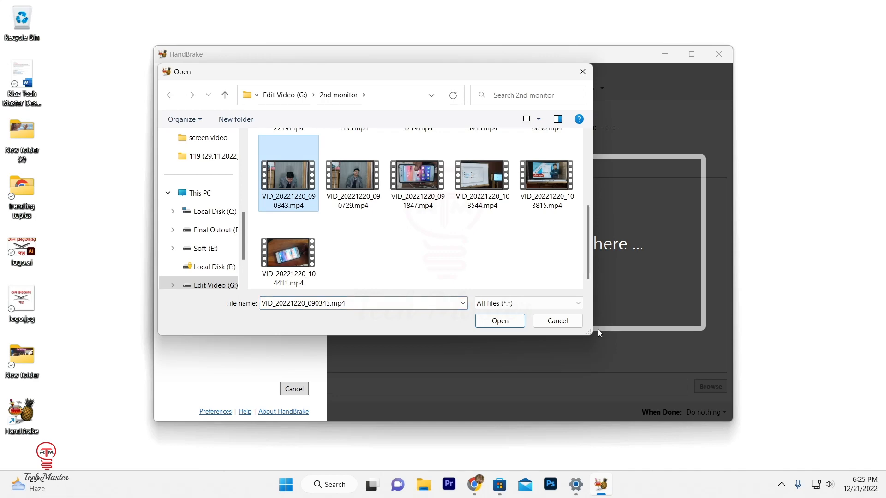
click(570, 323)
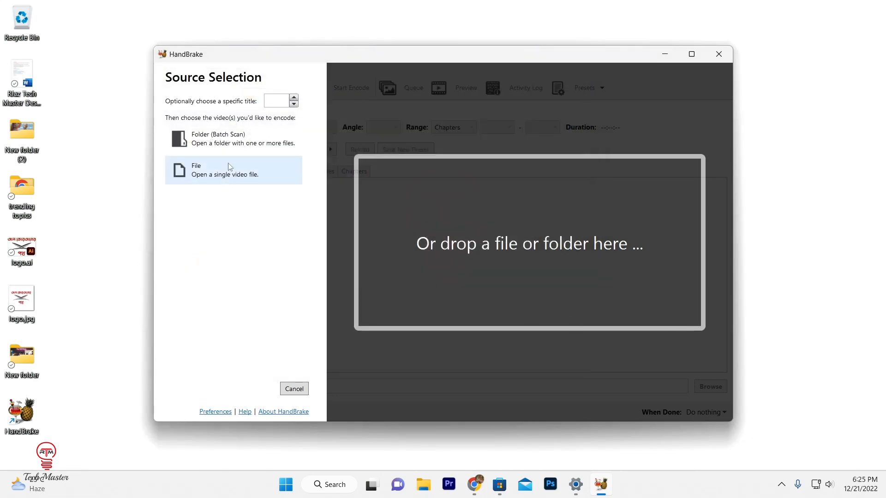
click(183, 144)
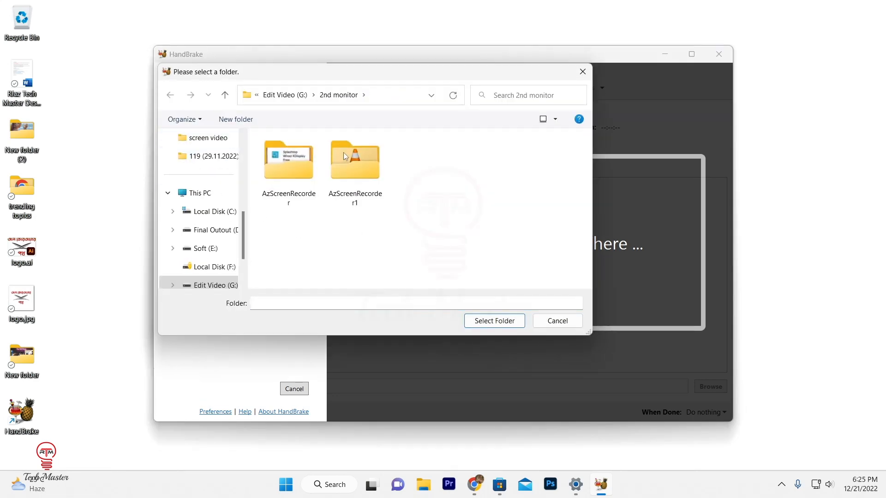
click(346, 166)
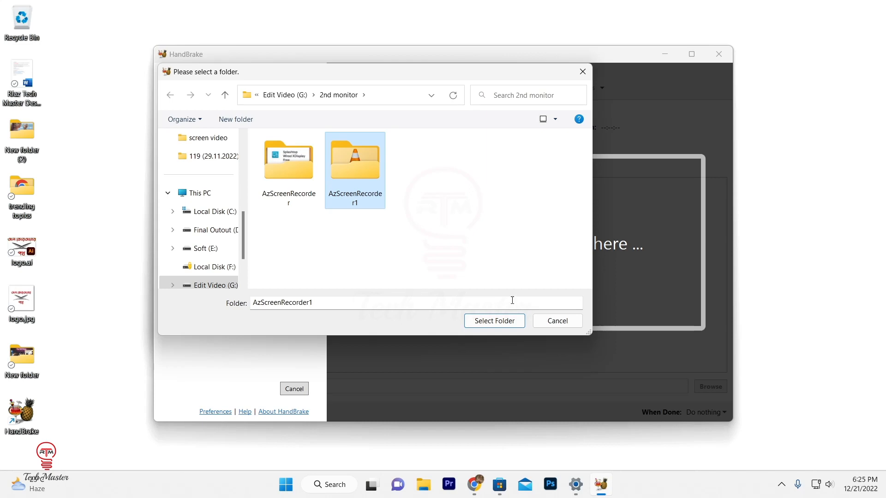
click(556, 322)
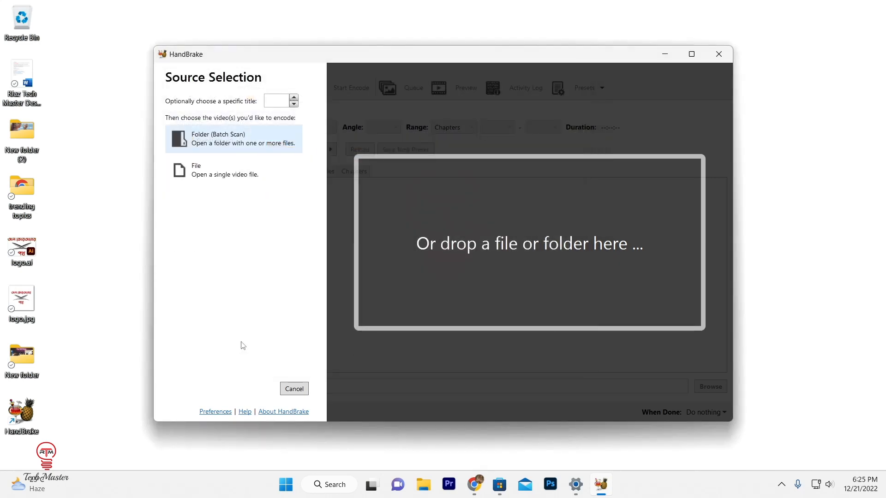
Open New folder on the desktop and examine the file size of its MP4 video in the file properties
double_click(23, 357)
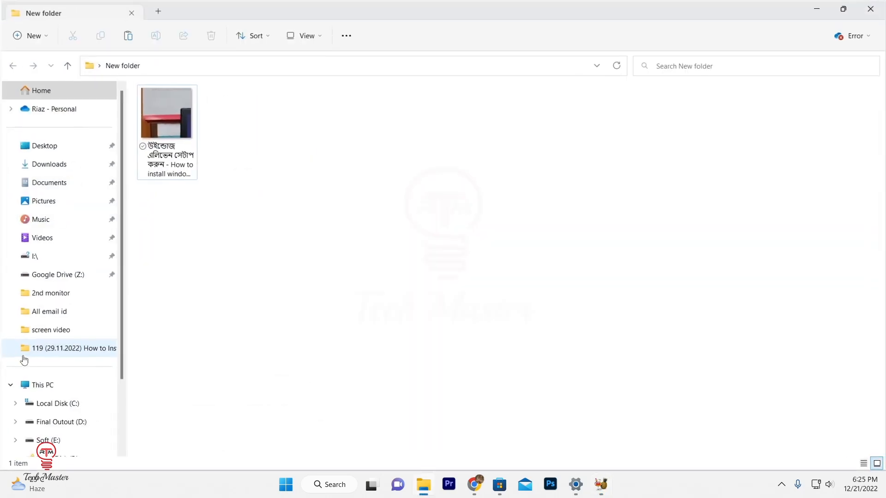
mouse_move(194, 126)
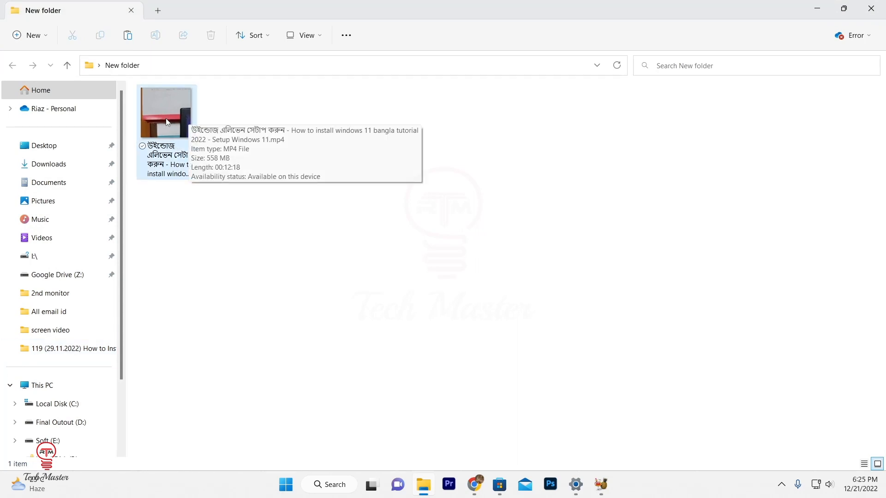
click(165, 111)
right_click(165, 110)
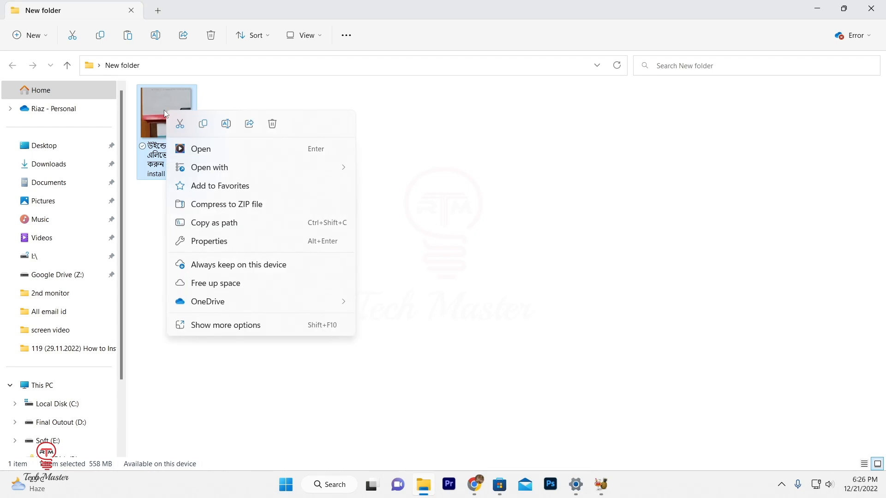
click(206, 243)
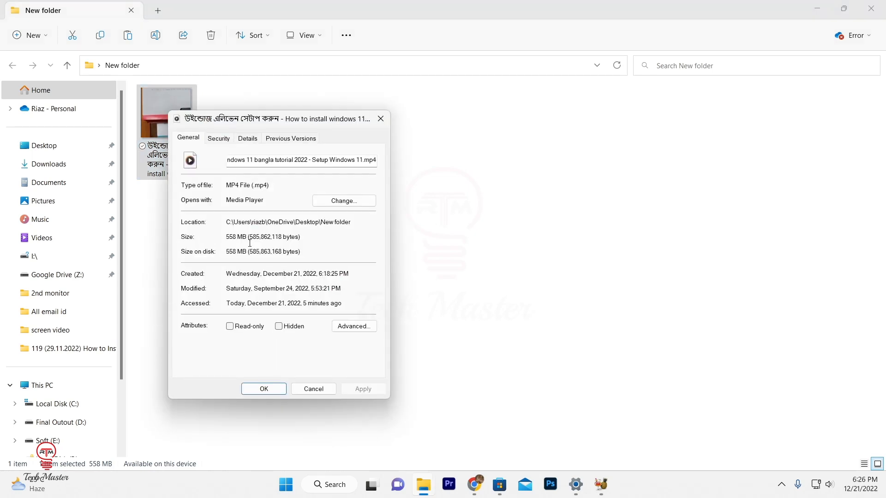
drag(227, 237, 248, 237)
click(243, 237)
click(314, 390)
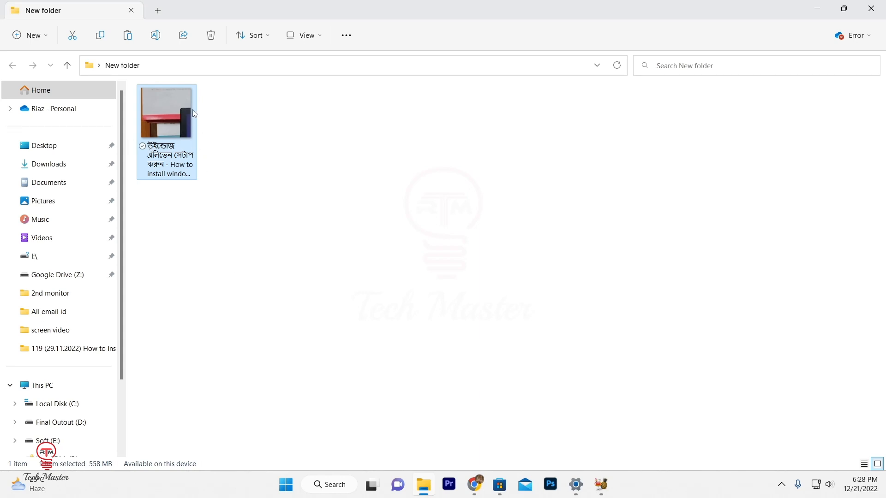
Load the Windows 11 tutorial MP4 from New folder into HandBrake as the source video
drag(174, 123, 576, 372)
drag(520, 259, 519, 258)
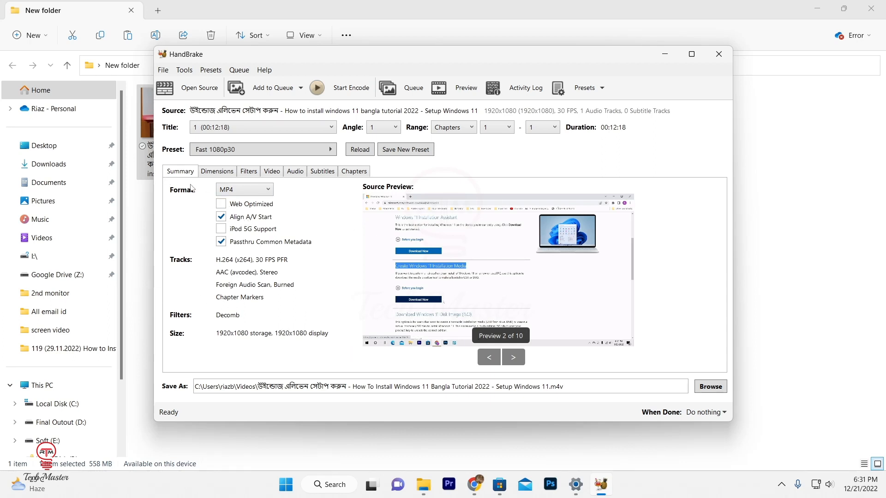
Switch the output format to MKV and set it back to MP4
click(254, 190)
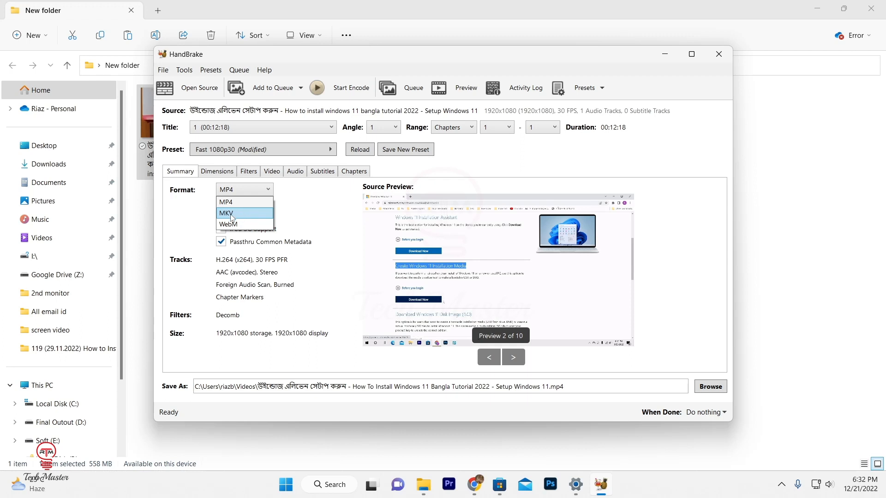
click(240, 213)
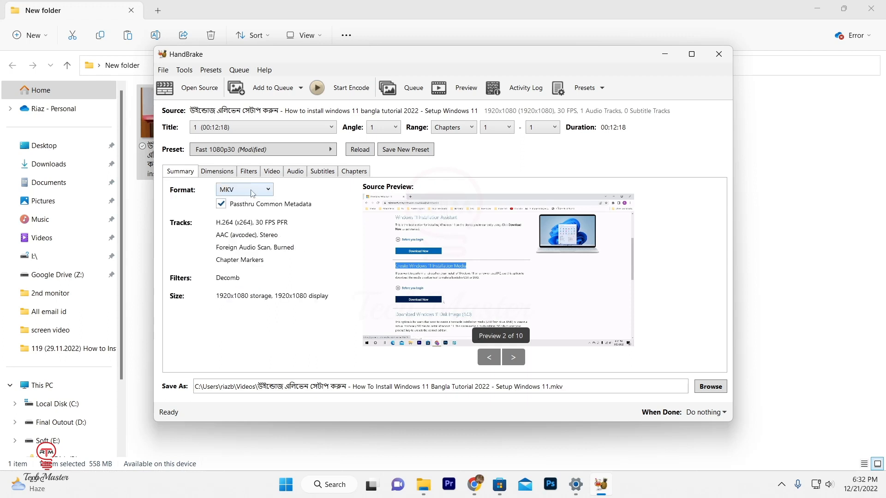
click(252, 193)
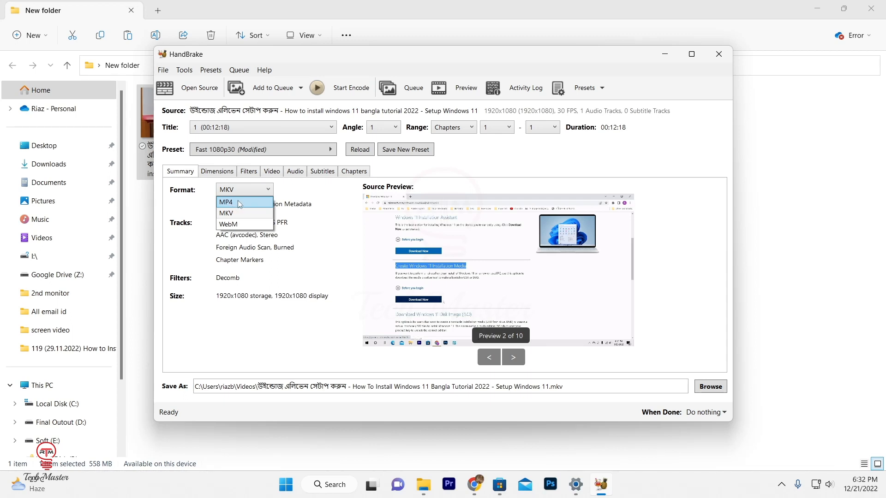
click(239, 202)
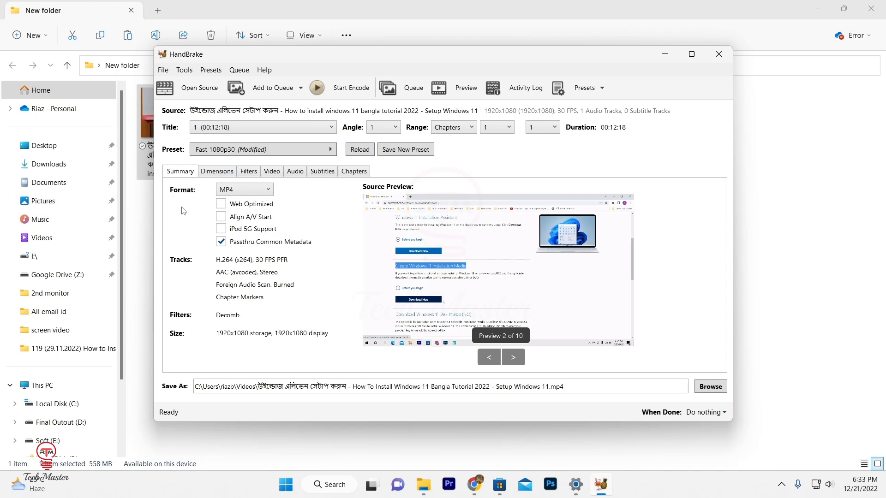
Examine the available resolution limits in the dimension settings and the video filter settings
click(216, 172)
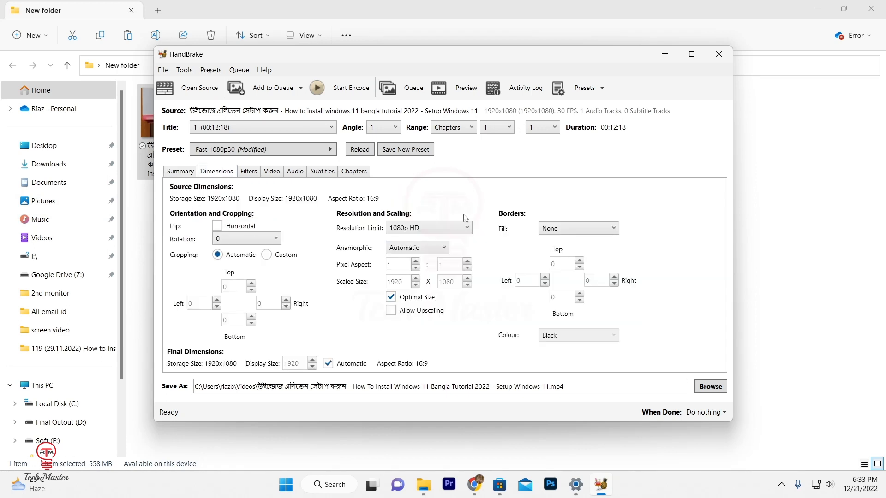
click(434, 229)
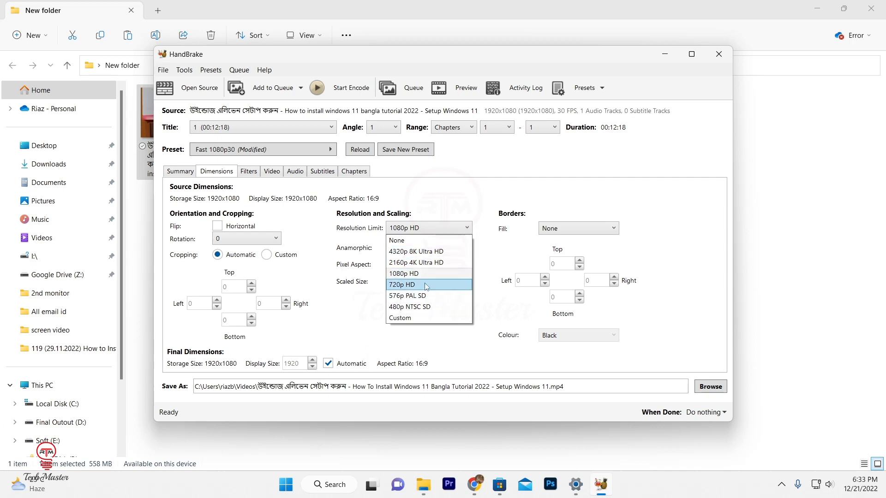
click(579, 172)
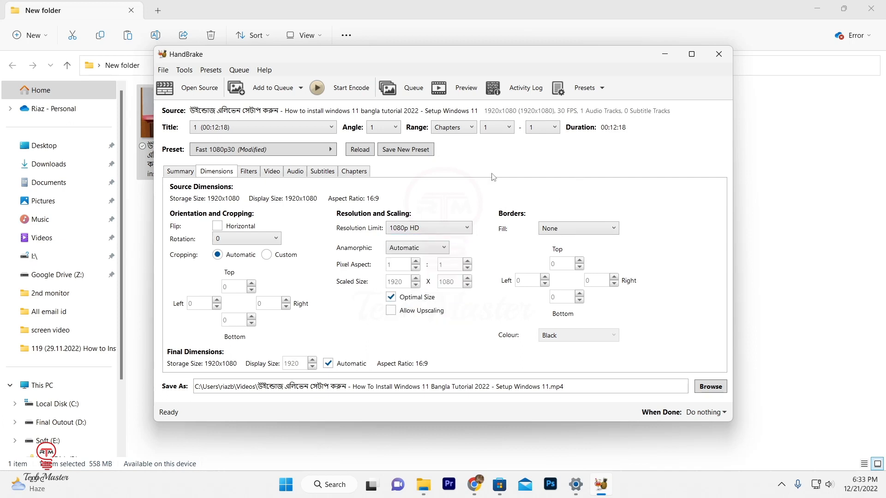
click(250, 172)
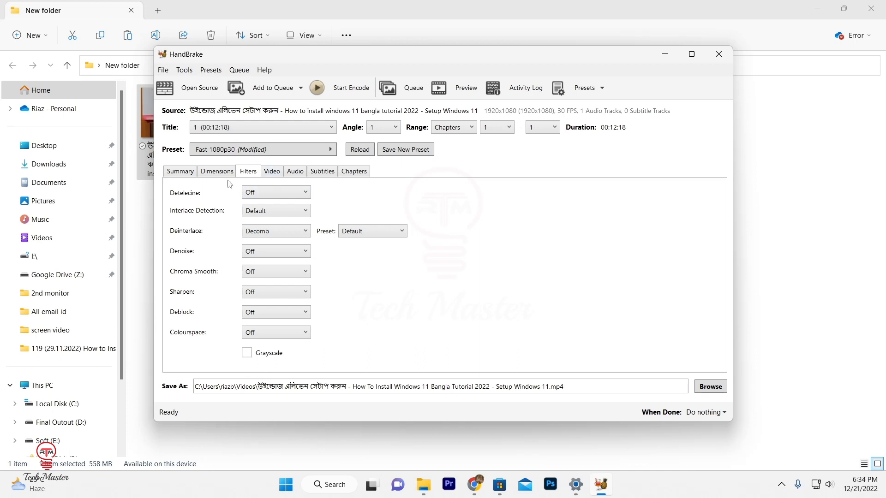
Choose H.264 (x264) as the video encoder
click(272, 172)
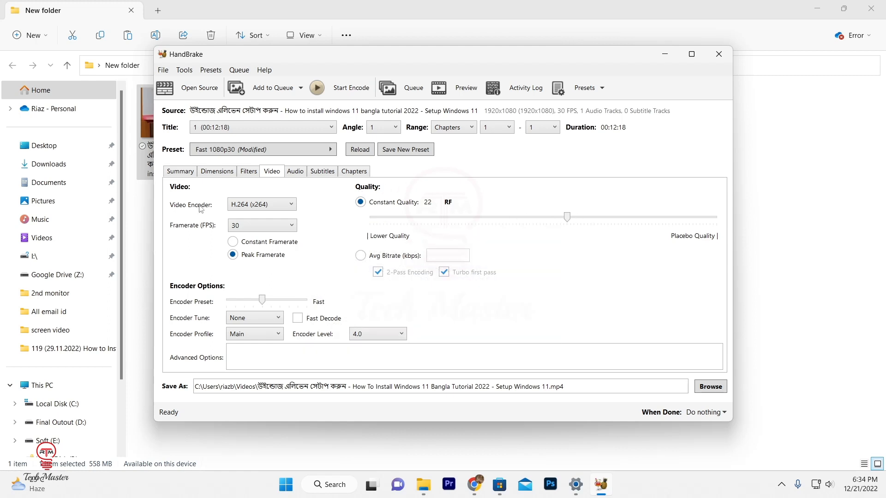
click(253, 207)
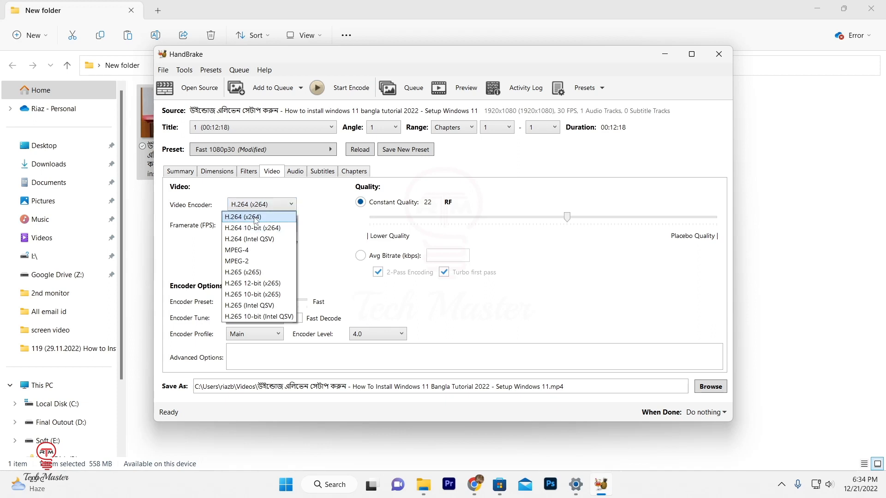
click(255, 217)
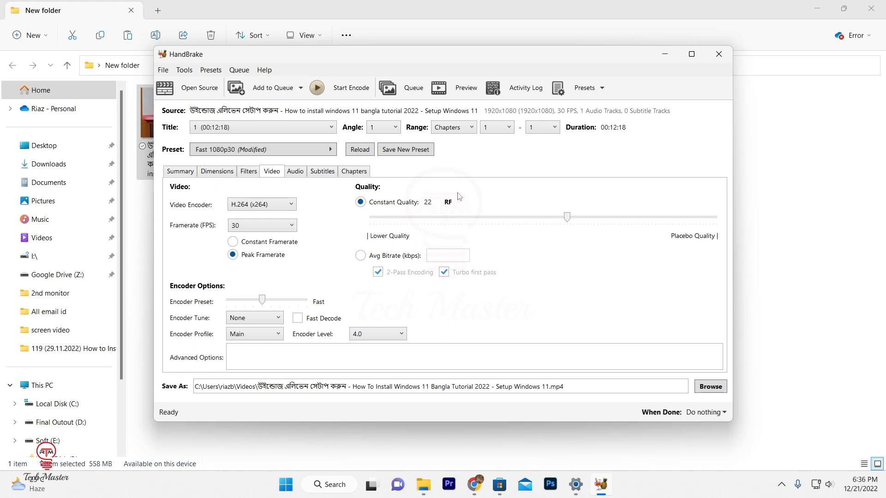
Examine the bitrate choices for the English AAC audio track
click(296, 173)
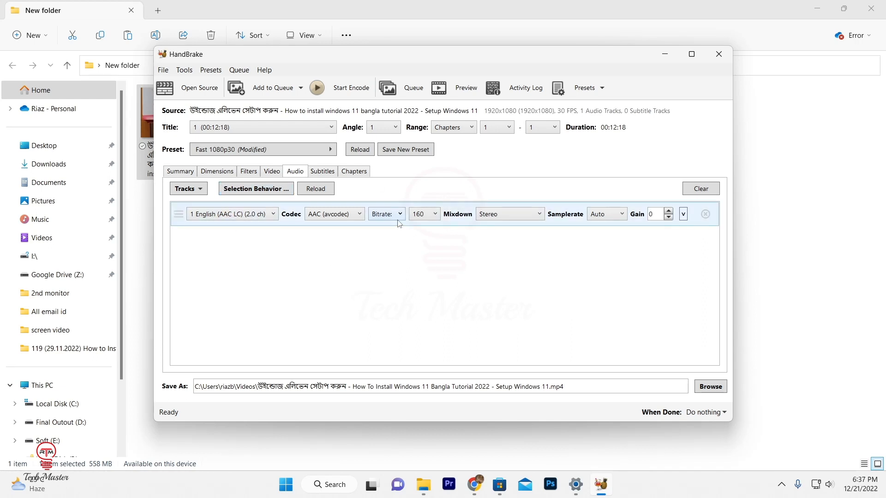
click(434, 215)
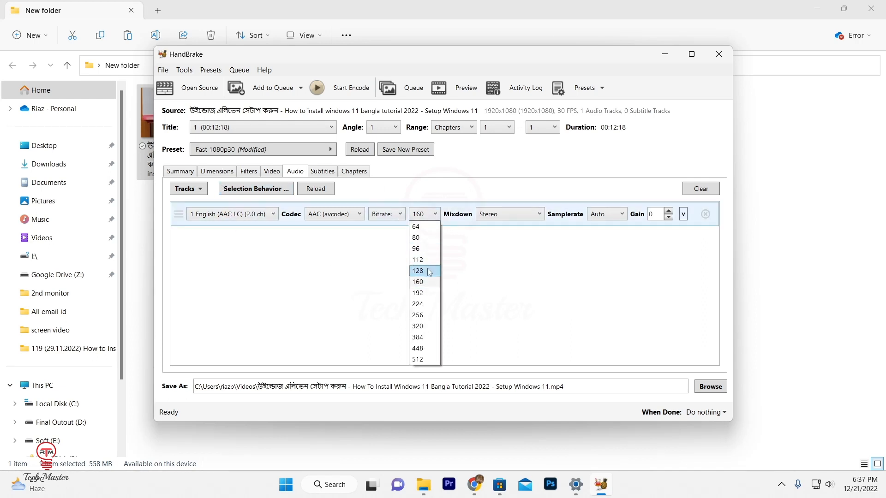
click(341, 273)
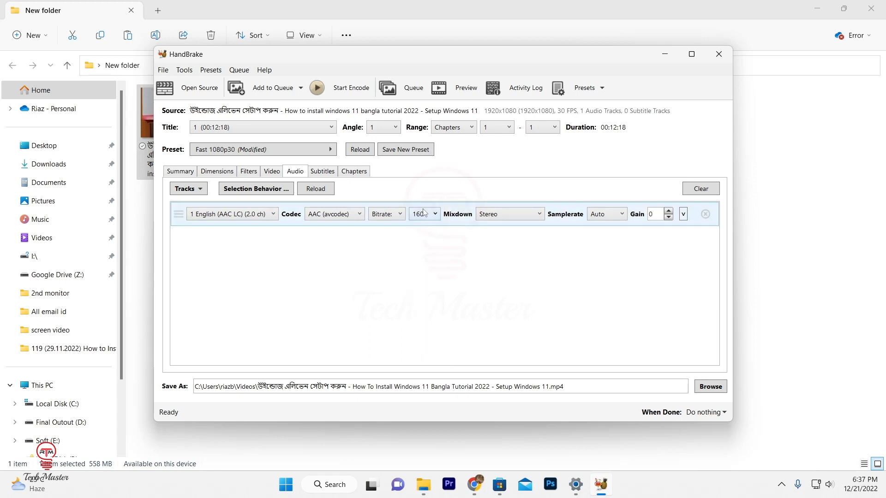
Check the subtitle track settings and set the Desktop as the save location for the MP4 output
click(323, 172)
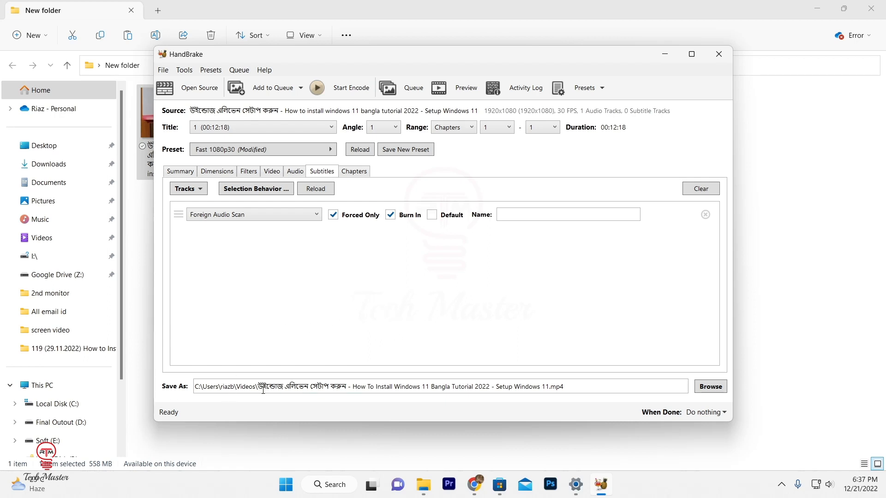
click(711, 387)
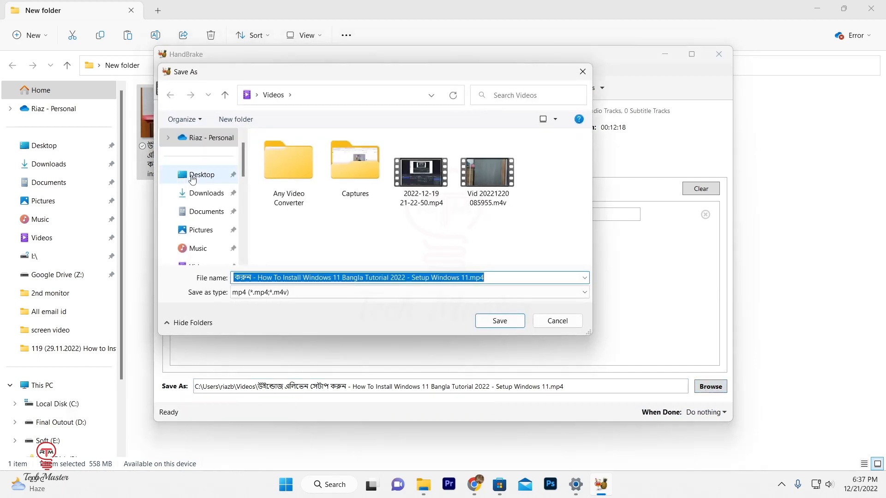
click(201, 177)
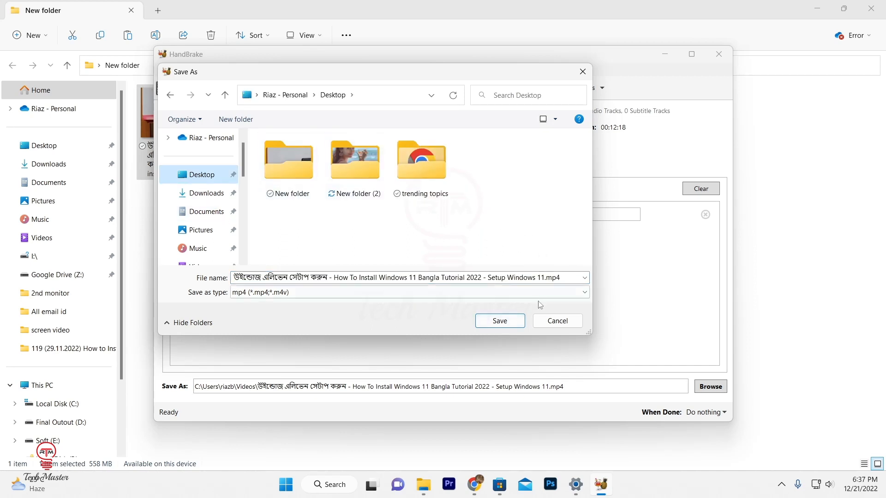
click(500, 321)
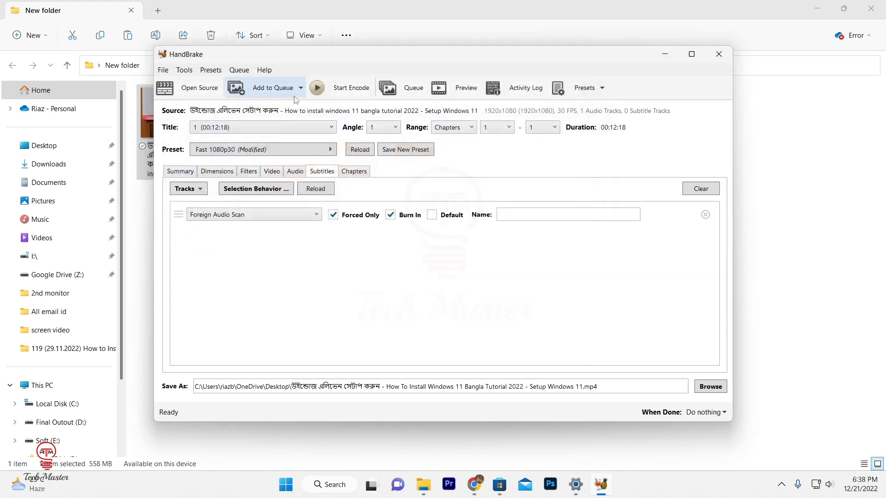
Encode the video and minimise the open windows to reach the desktop
click(340, 90)
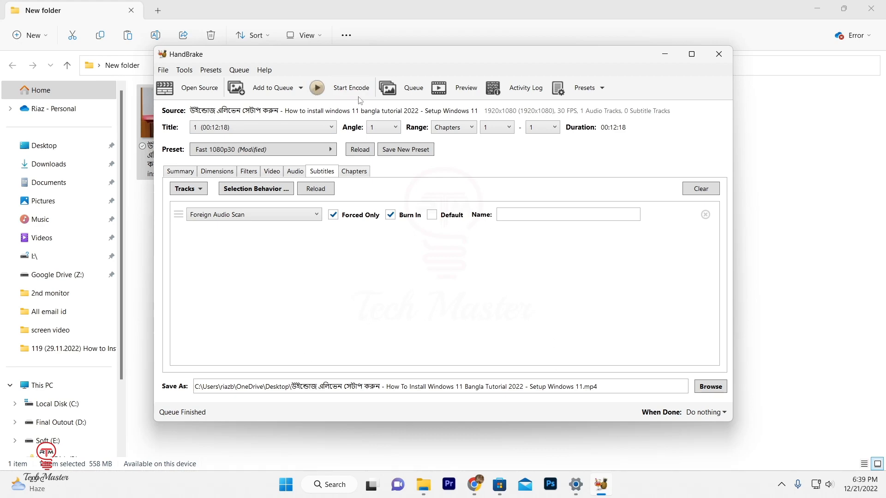
click(665, 54)
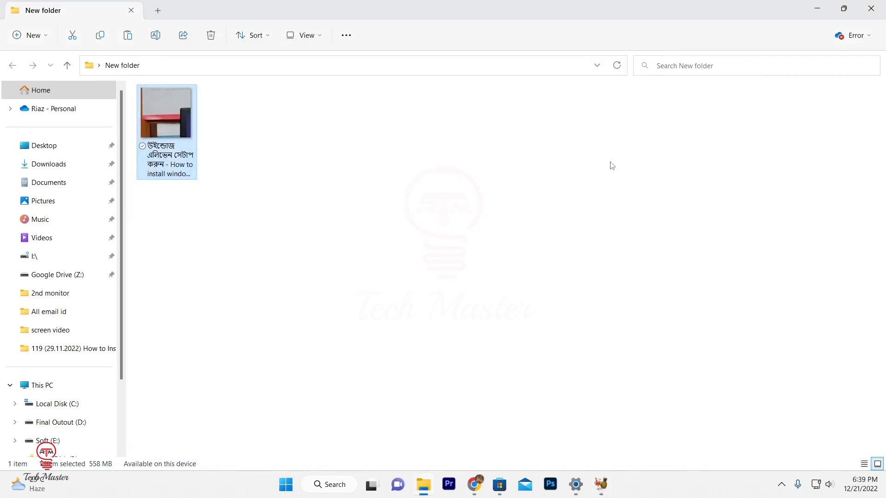
click(828, 13)
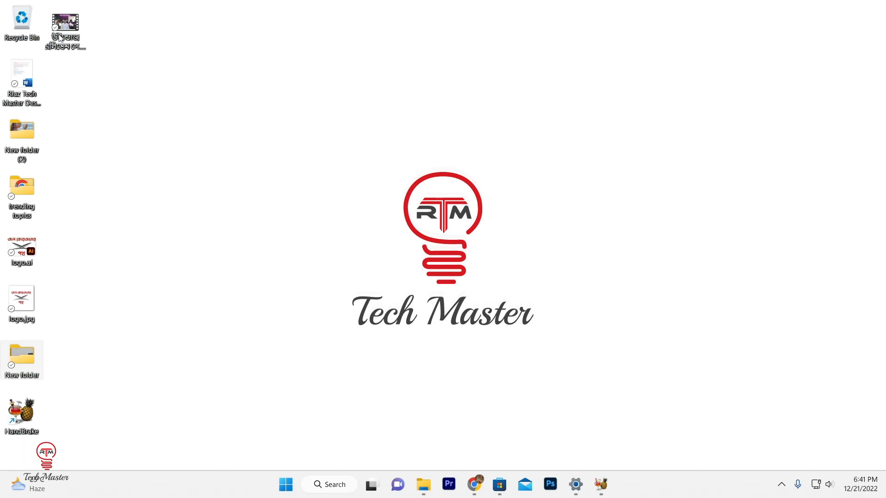
Open the file properties of the converted MP4 on the desktop and move them aside for comparison
click(67, 27)
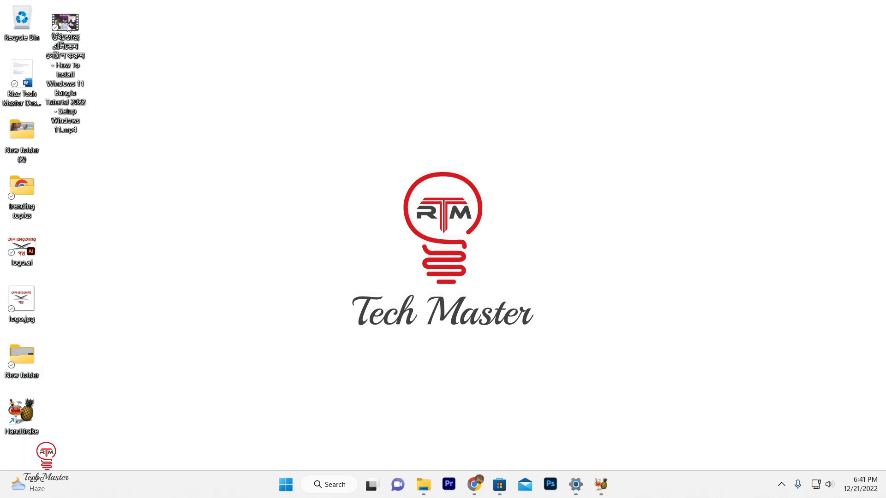
right_click(68, 27)
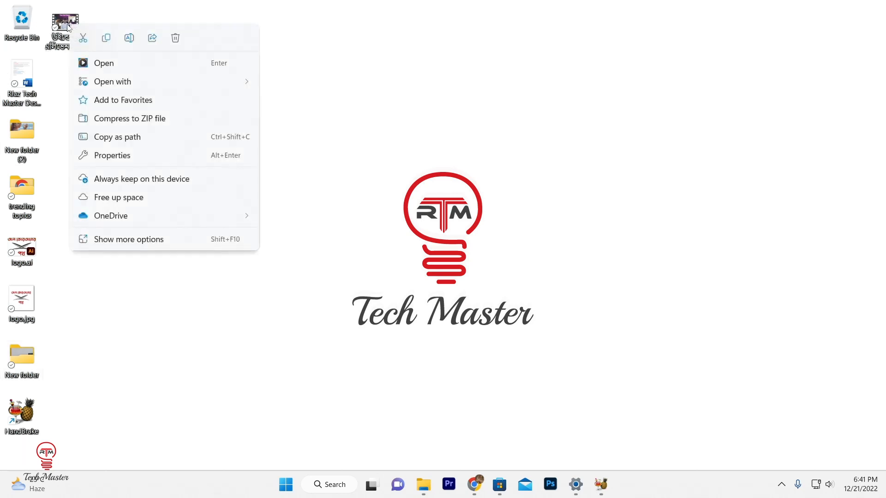
click(130, 157)
drag(189, 40, 597, 87)
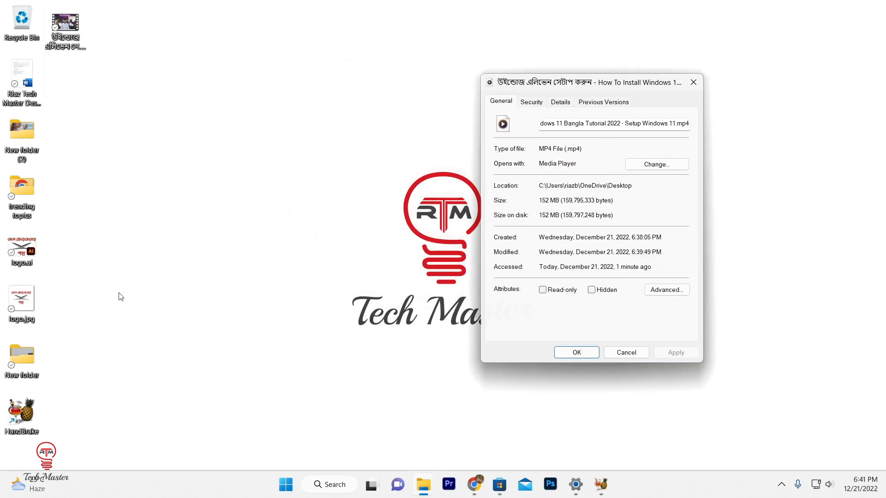
Compare the original video's properties from New folder side by side with the converted file's, and close both
click(26, 362)
double_click(26, 361)
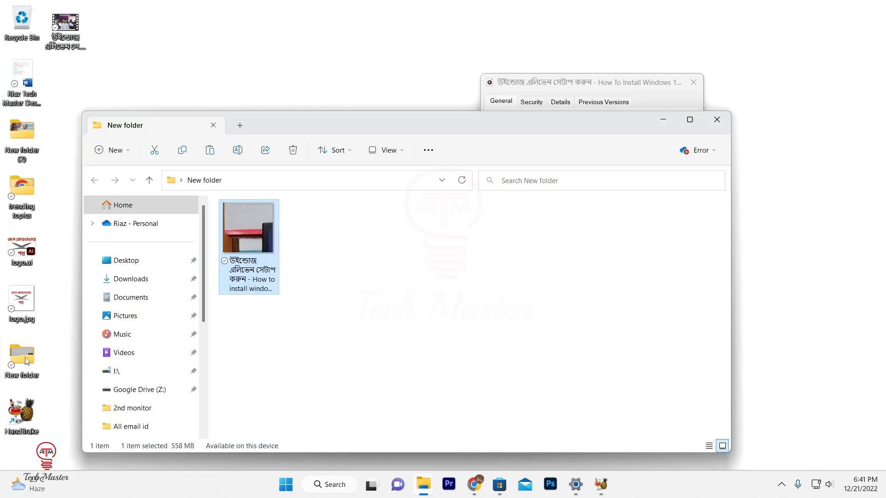
right_click(246, 228)
click(314, 141)
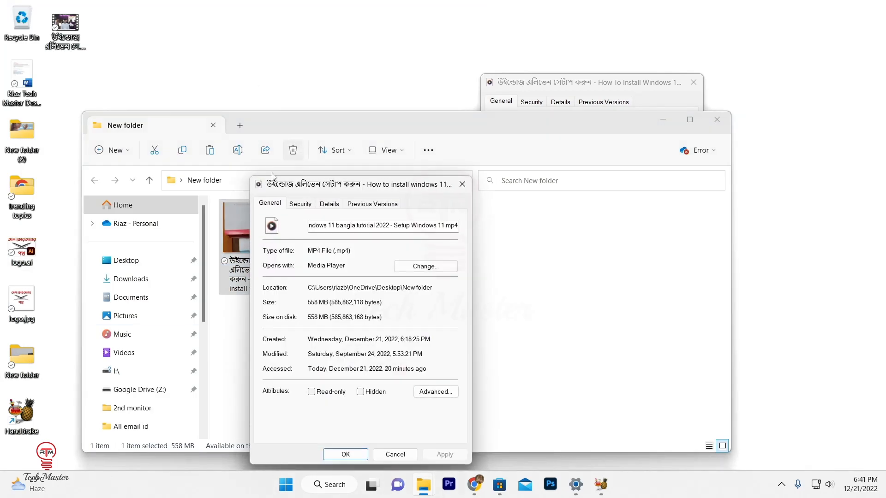
click(717, 120)
drag(347, 192, 312, 85)
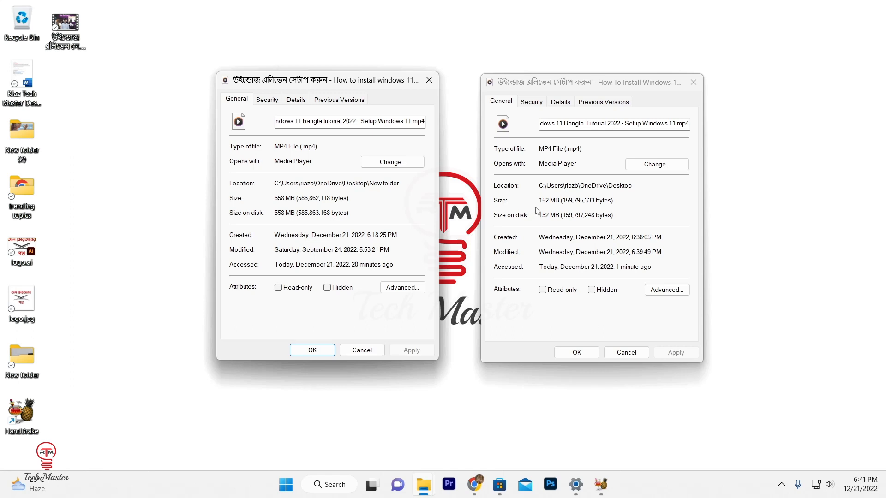
click(627, 353)
click(362, 351)
Play the converted video from the desktop in full screen, pause it and return to the windowed view
double_click(69, 36)
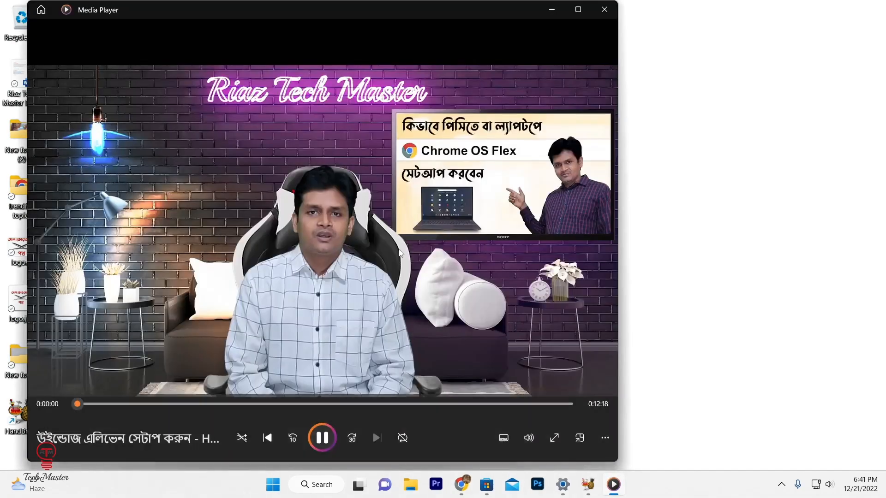
double_click(551, 232)
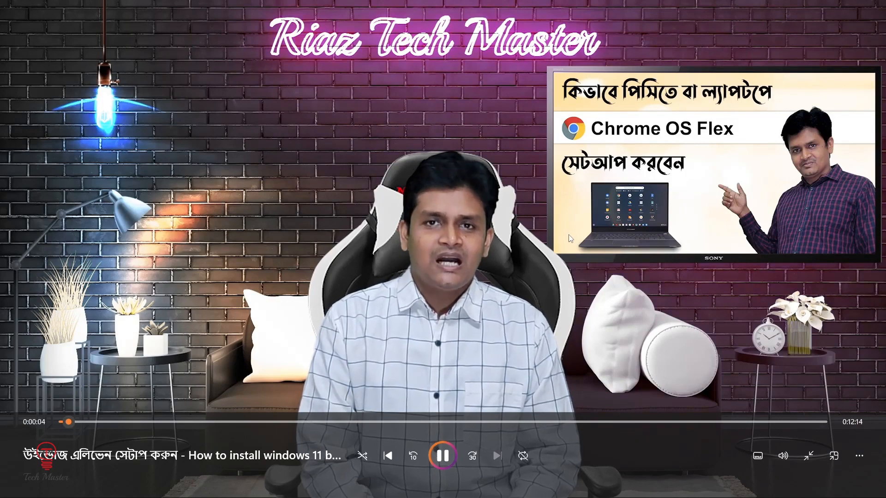
click(443, 456)
double_click(477, 220)
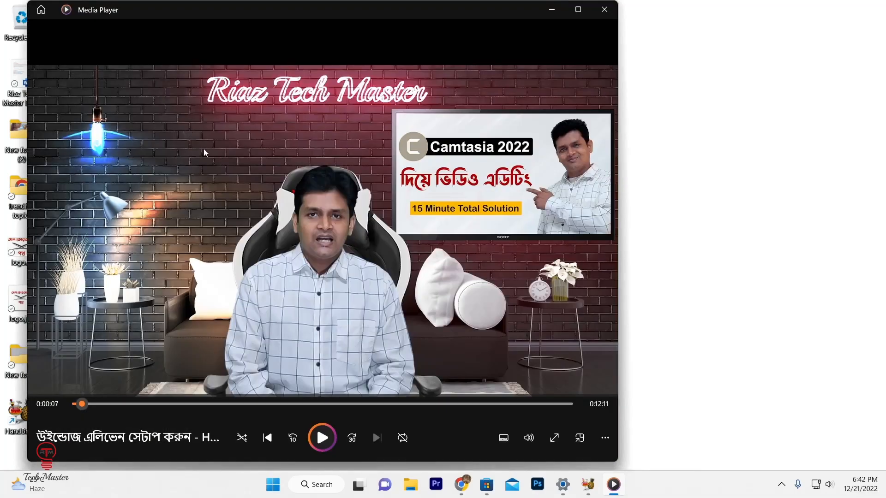